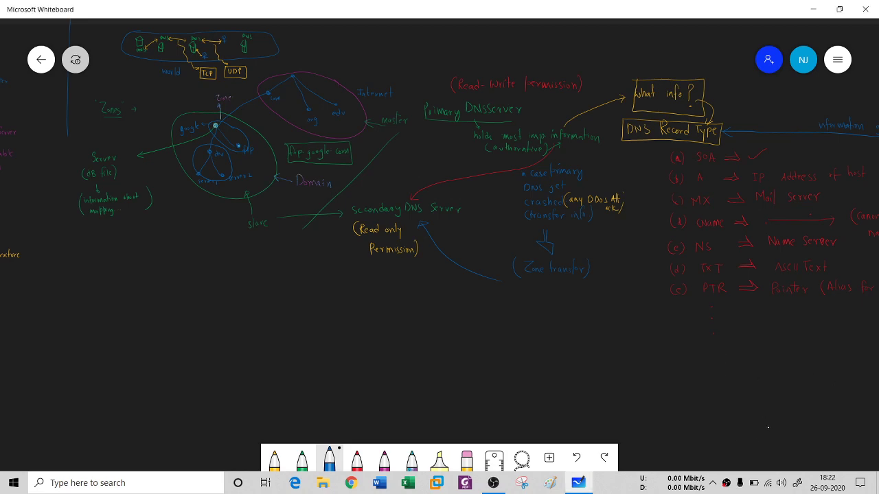
- Scroll the canvas past the earlier DNS notes until a blank area fills the window
{"action": "scroll", "coordinate": [730, 385], "scroll_direction": "up", "scroll_amount": 3}
{"action": "scroll", "coordinate": [717, 187], "scroll_direction": "left", "scroll_amount": 5}
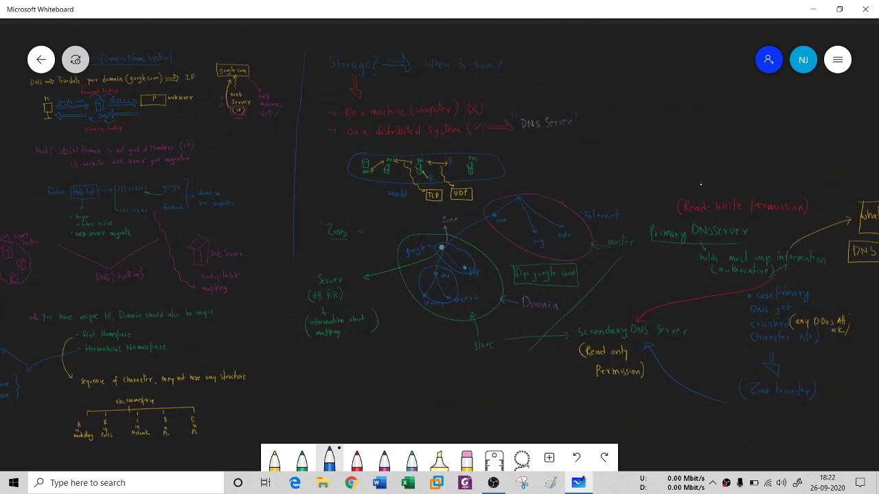
{"action": "scroll", "coordinate": [677, 157], "scroll_direction": "left", "scroll_amount": 4}
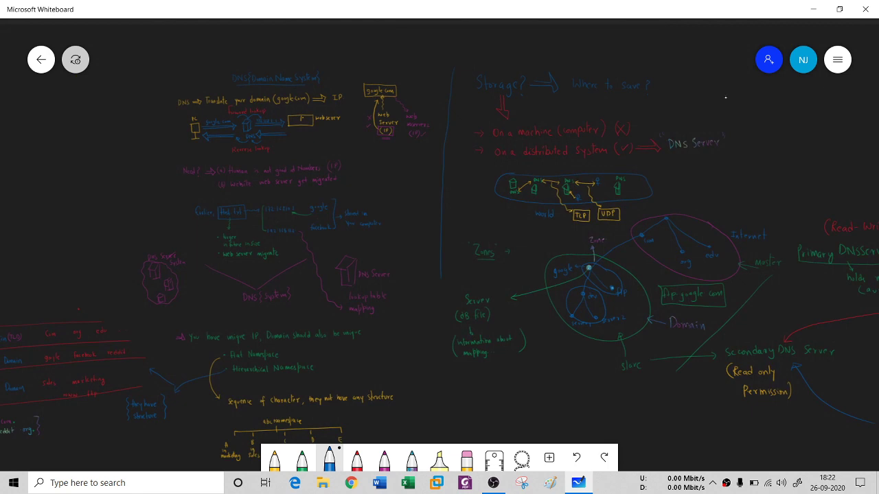
{"action": "scroll", "coordinate": [725, 98], "scroll_direction": "right", "scroll_amount": 2}
{"action": "scroll", "coordinate": [725, 98], "scroll_direction": "up", "scroll_amount": 1}
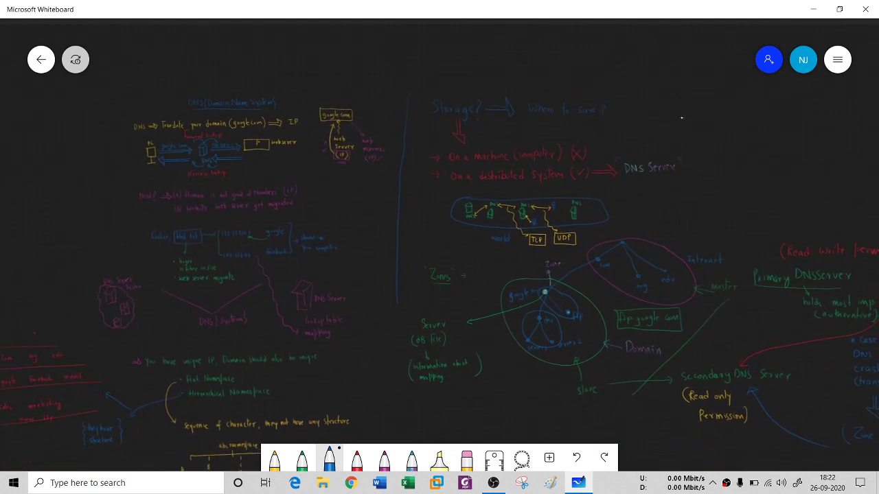
{"action": "scroll", "coordinate": [616, 230], "scroll_direction": "down", "scroll_amount": 1}
{"action": "scroll", "coordinate": [480, 378], "scroll_direction": "left", "scroll_amount": 6}
{"action": "scroll", "coordinate": [480, 379], "scroll_direction": "down", "scroll_amount": 3}
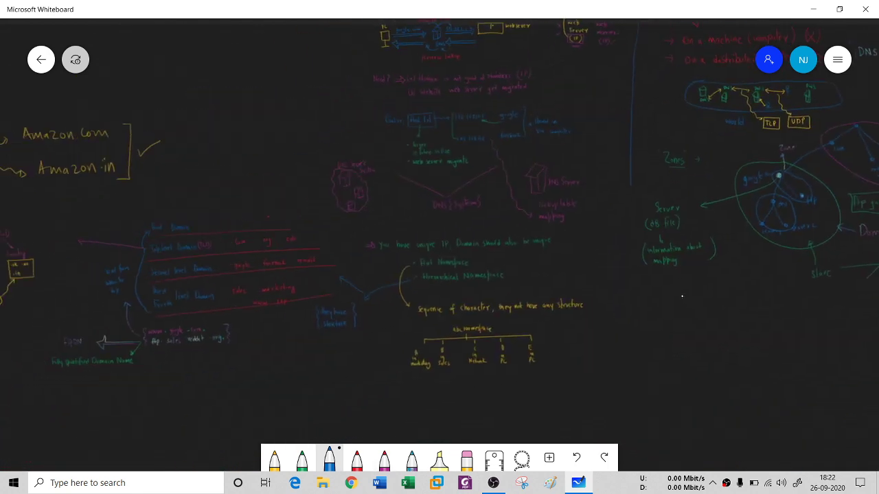
{"action": "scroll", "coordinate": [500, 286], "scroll_direction": "right", "scroll_amount": 5}
{"action": "scroll", "coordinate": [500, 287], "scroll_direction": "up", "scroll_amount": 2}
{"action": "scroll", "coordinate": [499, 287], "scroll_direction": "right", "scroll_amount": 4}
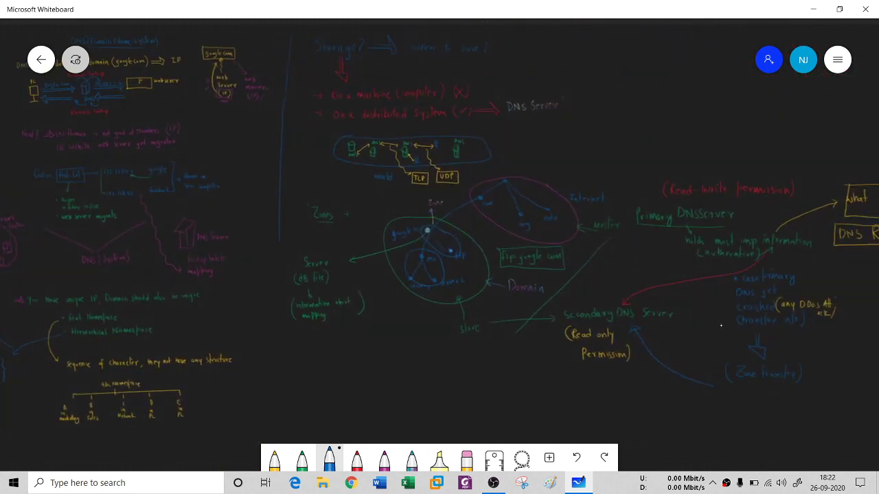
{"action": "scroll", "coordinate": [721, 326], "scroll_direction": "right", "scroll_amount": 3}
{"action": "scroll", "coordinate": [720, 325], "scroll_direction": "down", "scroll_amount": 10}
{"action": "scroll", "coordinate": [561, 271], "scroll_direction": "left", "scroll_amount": 3}
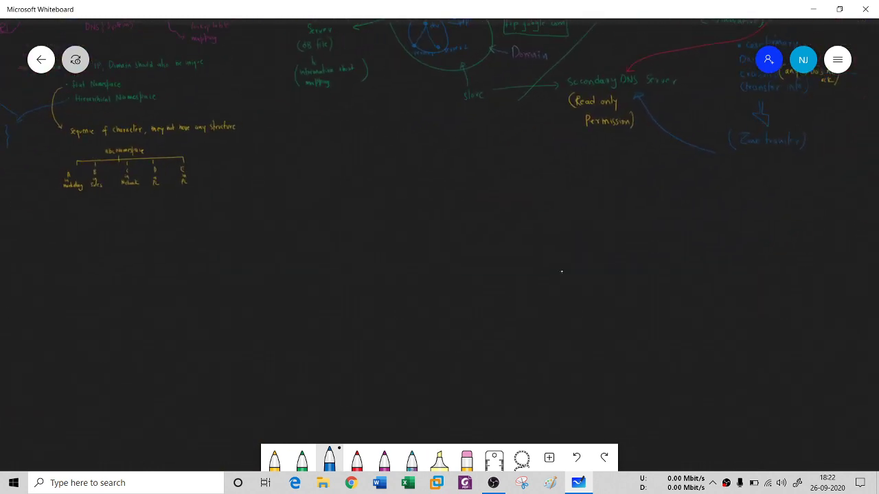
{"action": "scroll", "coordinate": [561, 271], "scroll_direction": "down", "scroll_amount": 2}
{"action": "scroll", "coordinate": [574, 255], "scroll_direction": "left", "scroll_amount": 2}
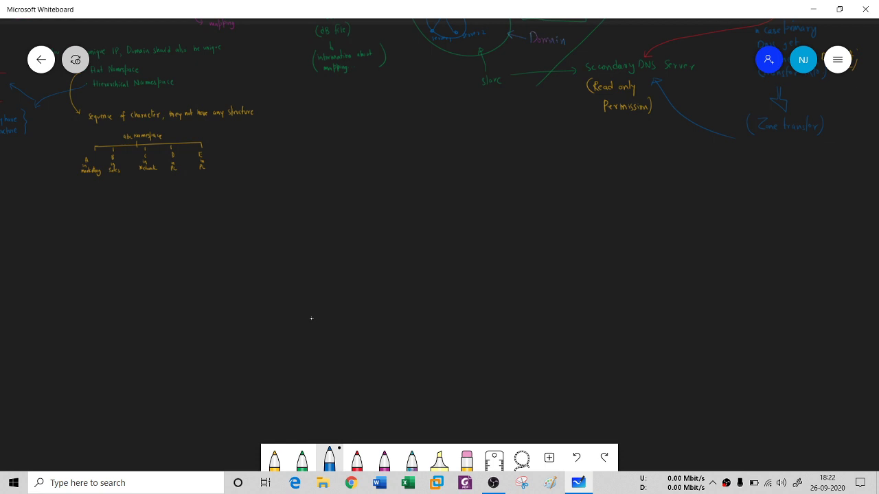
{"action": "scroll", "coordinate": [311, 318], "scroll_direction": "up", "scroll_amount": 4}
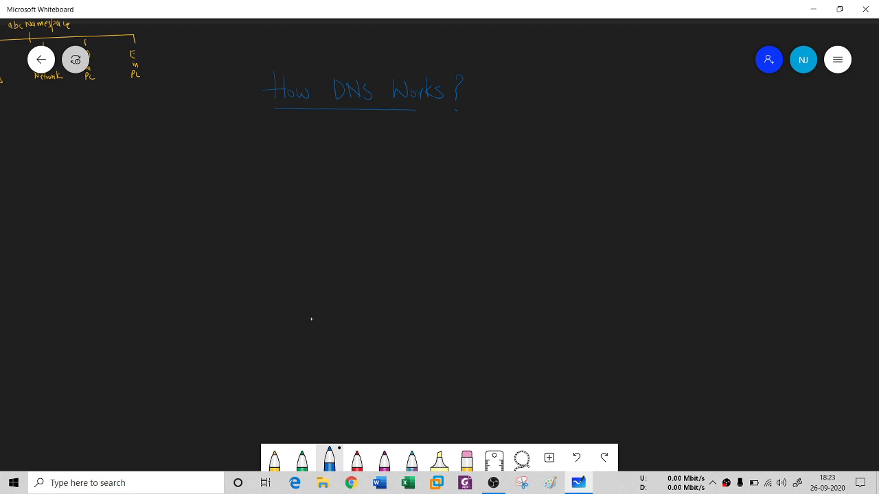
- Erase the stray blue stroke and draw a magenta computer labelled 192.168.1.1
{"action": "mouse_move", "coordinate": [673, 215]}
{"action": "left_mouse_down"}
{"action": "mouse_move", "coordinate": [723, 219]}
{"action": "mouse_move", "coordinate": [717, 242]}
{"action": "mouse_move", "coordinate": [756, 237]}
{"action": "mouse_move", "coordinate": [725, 247]}
{"action": "mouse_move", "coordinate": [721, 214]}
{"action": "left_mouse_up"}
{"action": "left_click", "coordinate": [467, 457]}
{"action": "left_click", "coordinate": [384, 459]}
{"action": "mouse_move", "coordinate": [735, 258]}
{"action": "left_mouse_down"}
{"action": "mouse_move", "coordinate": [736, 278]}
{"action": "mouse_move", "coordinate": [764, 280]}
{"action": "mouse_move", "coordinate": [715, 280]}
{"action": "mouse_move", "coordinate": [718, 312]}
{"action": "mouse_move", "coordinate": [759, 303]}
{"action": "left_mouse_up"}
{"action": "left_click", "coordinate": [736, 308]}
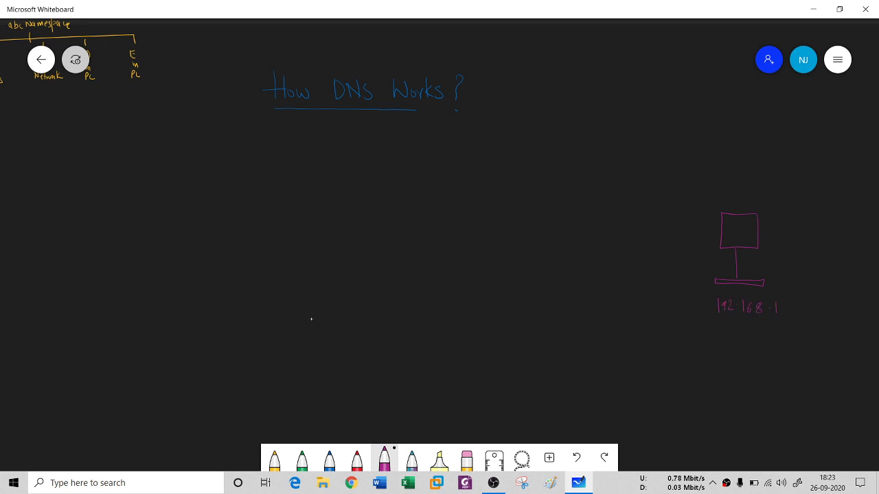
{"action": "left_click", "coordinate": [781, 308]}
{"action": "mouse_move", "coordinate": [717, 165]}
{"action": "left_mouse_down"}
{"action": "mouse_move", "coordinate": [717, 180]}
{"action": "mouse_move", "coordinate": [759, 180]}
{"action": "left_mouse_up"}
{"action": "mouse_move", "coordinate": [764, 180]}
{"action": "left_mouse_down"}
{"action": "mouse_move", "coordinate": [772, 173]}
{"action": "mouse_move", "coordinate": [781, 191]}
{"action": "left_mouse_up"}
{"action": "mouse_move", "coordinate": [719, 204]}
{"action": "left_mouse_down"}
{"action": "mouse_move", "coordinate": [725, 191]}
{"action": "mouse_move", "coordinate": [800, 210]}
{"action": "mouse_move", "coordinate": [809, 200]}
{"action": "left_mouse_up"}
{"action": "left_click_drag", "start_coordinate": [816, 199], "coordinate": [819, 213]}
{"action": "mouse_move", "coordinate": [831, 186]}
{"action": "left_mouse_down"}
{"action": "mouse_move", "coordinate": [831, 203]}
{"action": "mouse_move", "coordinate": [874, 206]}
{"action": "left_mouse_up"}
{"action": "left_click_drag", "start_coordinate": [760, 213], "coordinate": [868, 216]}
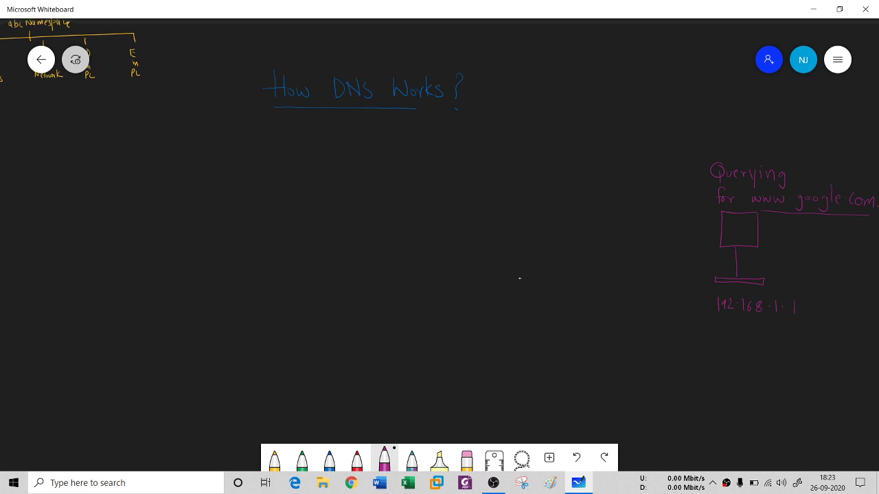
- Draw a magenta arrow left from the computer to a 3D ISP box
{"action": "scroll", "coordinate": [519, 277], "scroll_direction": "down", "scroll_amount": 3}
{"action": "scroll", "coordinate": [519, 276], "scroll_direction": "right", "scroll_amount": 3}
{"action": "scroll", "coordinate": [560, 327], "scroll_direction": "up", "scroll_amount": 2}
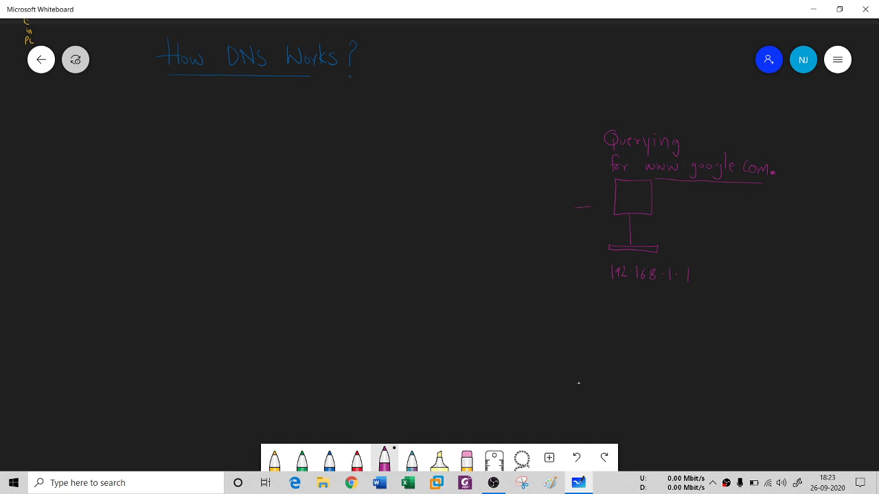
{"action": "mouse_move", "coordinate": [576, 207]}
{"action": "left_mouse_down"}
{"action": "mouse_move", "coordinate": [509, 196]}
{"action": "mouse_move", "coordinate": [513, 219]}
{"action": "mouse_move", "coordinate": [589, 215]}
{"action": "left_mouse_up"}
{"action": "mouse_move", "coordinate": [397, 174]}
{"action": "left_mouse_down"}
{"action": "mouse_move", "coordinate": [376, 206]}
{"action": "mouse_move", "coordinate": [405, 207]}
{"action": "left_mouse_up"}
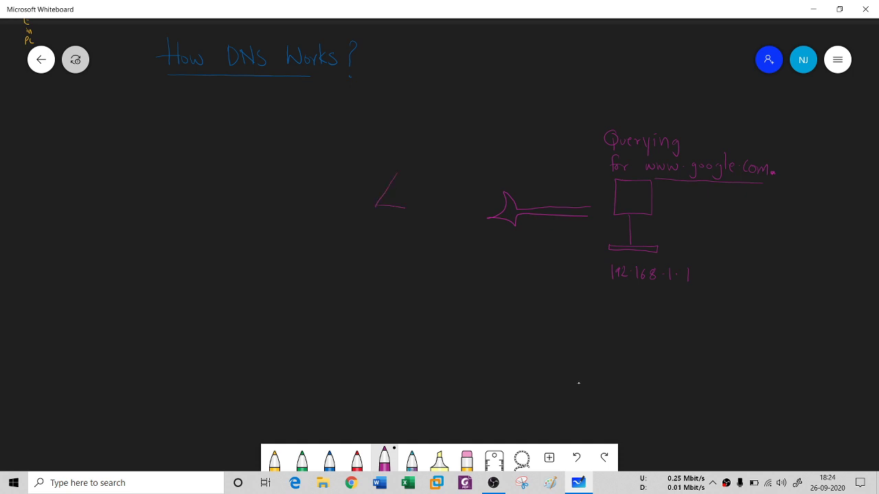
{"action": "mouse_move", "coordinate": [397, 174]}
{"action": "left_mouse_down"}
{"action": "mouse_move", "coordinate": [400, 255]}
{"action": "mouse_move", "coordinate": [423, 213]}
{"action": "mouse_move", "coordinate": [424, 248]}
{"action": "left_mouse_up"}
{"action": "mouse_move", "coordinate": [377, 208]}
{"action": "left_mouse_down"}
{"action": "mouse_move", "coordinate": [399, 255]}
{"action": "mouse_move", "coordinate": [425, 241]}
{"action": "left_mouse_up"}
- Label the box 'ISP (look inside cache)' beneath it
{"action": "mouse_move", "coordinate": [394, 266]}
{"action": "left_mouse_down"}
{"action": "mouse_move", "coordinate": [395, 280]}
{"action": "mouse_move", "coordinate": [414, 267]}
{"action": "left_mouse_up"}
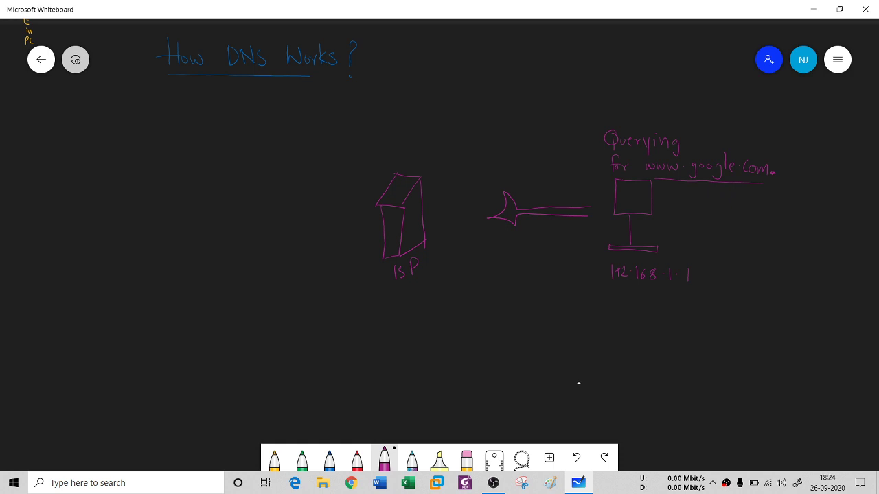
{"action": "mouse_move", "coordinate": [363, 286]}
{"action": "left_mouse_down"}
{"action": "mouse_move", "coordinate": [361, 310]}
{"action": "mouse_move", "coordinate": [452, 307]}
{"action": "left_mouse_up"}
{"action": "left_click_drag", "start_coordinate": [373, 327], "coordinate": [371, 336]}
{"action": "left_click_drag", "start_coordinate": [385, 331], "coordinate": [394, 336]}
{"action": "mouse_move", "coordinate": [400, 326]}
{"action": "left_mouse_down"}
{"action": "mouse_move", "coordinate": [399, 334]}
{"action": "mouse_move", "coordinate": [411, 335]}
{"action": "left_mouse_up"}
{"action": "left_click_drag", "start_coordinate": [423, 318], "coordinate": [423, 336]}
- Write '(new Server)' after the domain, cross out 'Server', and write 'Request' above it
{"action": "mouse_move", "coordinate": [790, 155]}
{"action": "left_mouse_down"}
{"action": "mouse_move", "coordinate": [788, 177]}
{"action": "mouse_move", "coordinate": [801, 173]}
{"action": "left_mouse_up"}
{"action": "mouse_move", "coordinate": [804, 169]}
{"action": "left_mouse_down"}
{"action": "mouse_move", "coordinate": [864, 165]}
{"action": "mouse_move", "coordinate": [871, 181]}
{"action": "left_mouse_up"}
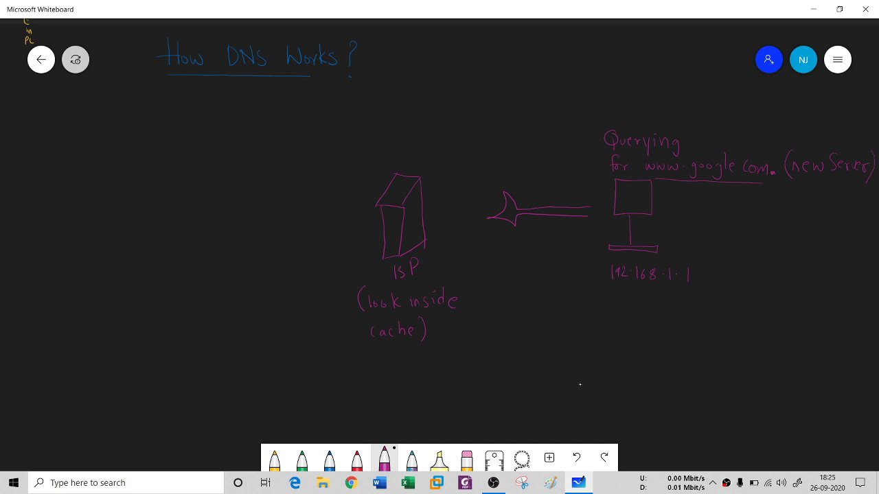
{"action": "left_click_drag", "start_coordinate": [830, 158], "coordinate": [867, 169]}
{"action": "mouse_move", "coordinate": [829, 128]}
{"action": "left_mouse_down"}
{"action": "mouse_move", "coordinate": [831, 145]}
{"action": "mouse_move", "coordinate": [839, 136]}
{"action": "mouse_move", "coordinate": [875, 146]}
{"action": "left_mouse_up"}
- Draw an arrow from the ISP to a boxed 'Root Server', number it 2, and underline 'com'
{"action": "mouse_move", "coordinate": [363, 210]}
{"action": "left_mouse_down"}
{"action": "mouse_move", "coordinate": [246, 133]}
{"action": "mouse_move", "coordinate": [356, 211]}
{"action": "left_mouse_up"}
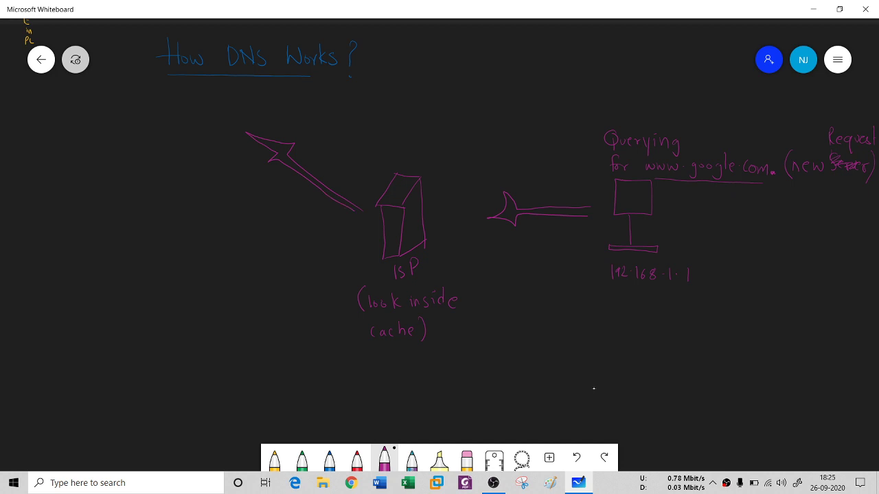
{"action": "mouse_move", "coordinate": [173, 129]}
{"action": "left_mouse_down"}
{"action": "mouse_move", "coordinate": [175, 115]}
{"action": "mouse_move", "coordinate": [187, 124]}
{"action": "left_mouse_up"}
{"action": "mouse_move", "coordinate": [195, 104]}
{"action": "left_mouse_down"}
{"action": "mouse_move", "coordinate": [197, 125]}
{"action": "mouse_move", "coordinate": [234, 111]}
{"action": "left_mouse_up"}
{"action": "mouse_move", "coordinate": [153, 105]}
{"action": "left_mouse_down"}
{"action": "mouse_move", "coordinate": [215, 95]}
{"action": "mouse_move", "coordinate": [252, 123]}
{"action": "mouse_move", "coordinate": [182, 137]}
{"action": "mouse_move", "coordinate": [160, 113]}
{"action": "left_mouse_up"}
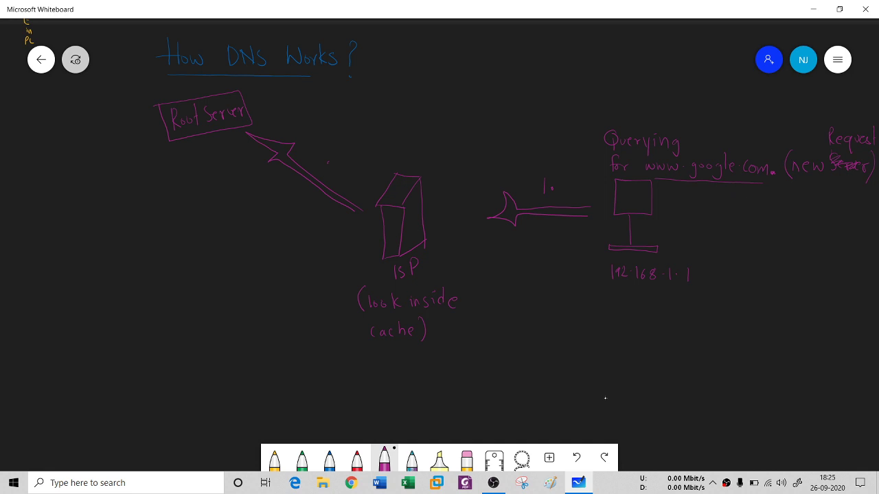
{"action": "left_click_drag", "start_coordinate": [328, 163], "coordinate": [336, 172]}
{"action": "mouse_move", "coordinate": [749, 181]}
{"action": "left_mouse_down"}
{"action": "mouse_move", "coordinate": [766, 179]}
{"action": "mouse_move", "coordinate": [750, 178]}
{"action": "left_mouse_up"}
- Draw a left arrow from the ISP to 'Top level Domain server (.com)' and number it 3
{"action": "mouse_move", "coordinate": [357, 224]}
{"action": "left_mouse_down"}
{"action": "mouse_move", "coordinate": [148, 220]}
{"action": "mouse_move", "coordinate": [347, 234]}
{"action": "left_mouse_up"}
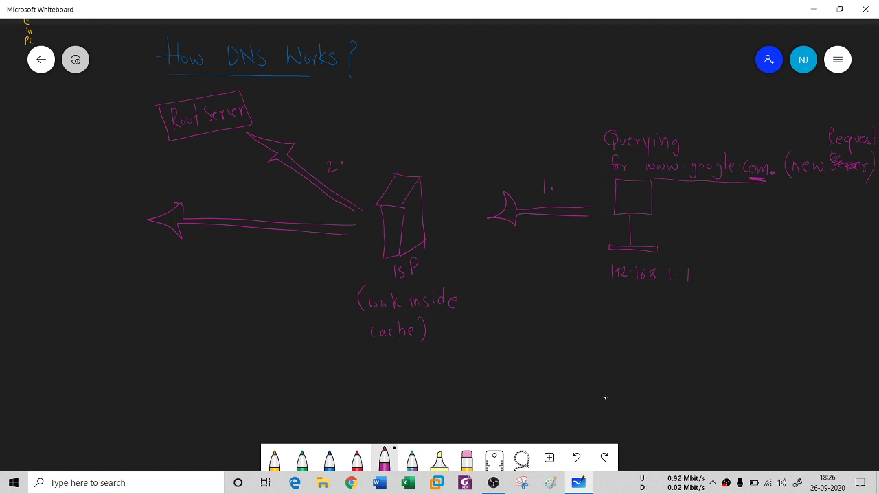
{"action": "left_click_drag", "start_coordinate": [71, 207], "coordinate": [71, 224]}
{"action": "mouse_move", "coordinate": [80, 216]}
{"action": "left_mouse_down"}
{"action": "mouse_move", "coordinate": [89, 217]}
{"action": "mouse_move", "coordinate": [50, 246]}
{"action": "mouse_move", "coordinate": [69, 239]}
{"action": "left_mouse_up"}
{"action": "mouse_move", "coordinate": [72, 243]}
{"action": "left_mouse_down"}
{"action": "mouse_move", "coordinate": [82, 249]}
{"action": "mouse_move", "coordinate": [48, 278]}
{"action": "left_mouse_up"}
{"action": "mouse_move", "coordinate": [48, 264]}
{"action": "left_mouse_down"}
{"action": "mouse_move", "coordinate": [49, 278]}
{"action": "mouse_move", "coordinate": [102, 277]}
{"action": "left_mouse_up"}
{"action": "mouse_move", "coordinate": [43, 298]}
{"action": "left_mouse_down"}
{"action": "mouse_move", "coordinate": [39, 308]}
{"action": "mouse_move", "coordinate": [63, 298]}
{"action": "left_mouse_up"}
{"action": "left_click_drag", "start_coordinate": [63, 298], "coordinate": [87, 297]}
{"action": "mouse_move", "coordinate": [48, 321]}
{"action": "left_mouse_down"}
{"action": "mouse_move", "coordinate": [46, 335]}
{"action": "mouse_move", "coordinate": [57, 328]}
{"action": "left_mouse_up"}
{"action": "mouse_move", "coordinate": [68, 322]}
{"action": "left_mouse_down"}
{"action": "mouse_move", "coordinate": [67, 330]}
{"action": "mouse_move", "coordinate": [91, 328]}
{"action": "left_mouse_up"}
{"action": "left_click_drag", "start_coordinate": [97, 312], "coordinate": [101, 322]}
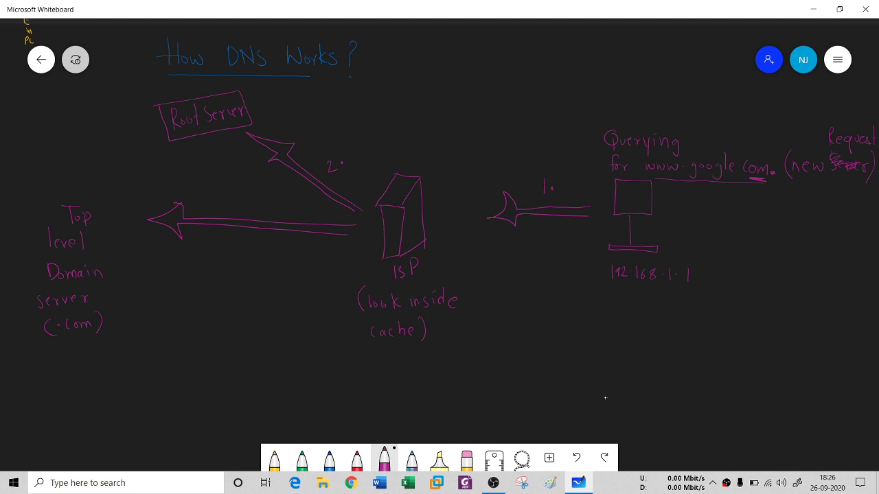
{"action": "left_click_drag", "start_coordinate": [243, 189], "coordinate": [244, 203]}
- Draw a down-left arrow from the ISP, then erase and redraw its arrowhead in pink
{"action": "mouse_move", "coordinate": [341, 256]}
{"action": "left_mouse_down"}
{"action": "mouse_move", "coordinate": [208, 343]}
{"action": "mouse_move", "coordinate": [185, 334]}
{"action": "mouse_move", "coordinate": [213, 375]}
{"action": "mouse_move", "coordinate": [239, 335]}
{"action": "mouse_move", "coordinate": [284, 308]}
{"action": "left_mouse_up"}
{"action": "left_click", "coordinate": [466, 458]}
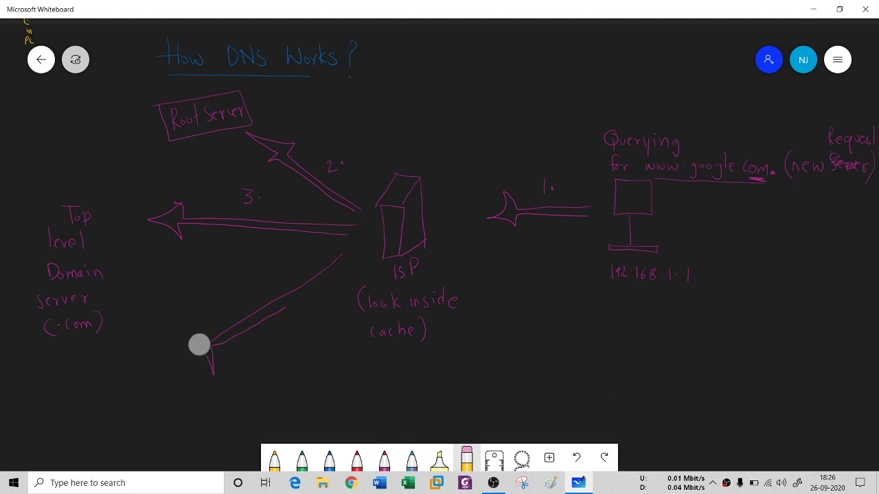
{"action": "left_click_drag", "start_coordinate": [199, 346], "coordinate": [212, 374]}
{"action": "left_click", "coordinate": [385, 459]}
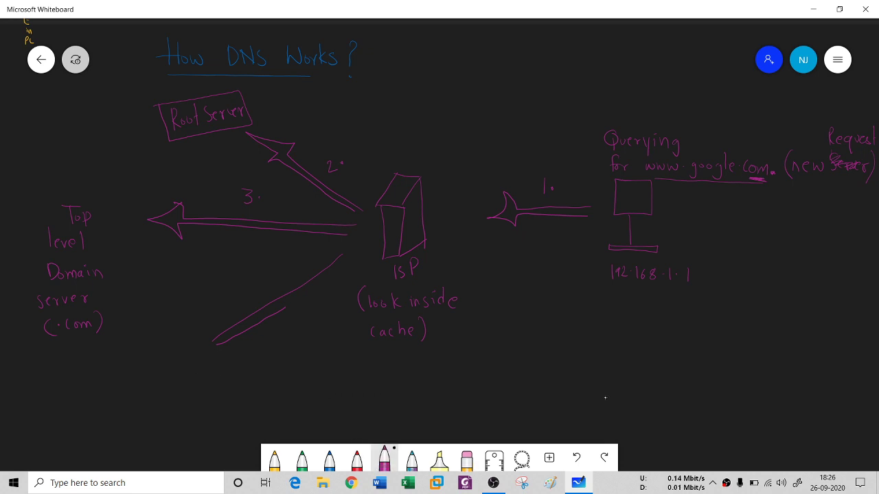
{"action": "mouse_move", "coordinate": [198, 339]}
{"action": "left_mouse_down"}
{"action": "mouse_move", "coordinate": [228, 357]}
{"action": "mouse_move", "coordinate": [199, 340]}
{"action": "left_mouse_up"}
- Write 'Name Server (Authorative' in pink below the lower-left arrowhead
{"action": "scroll", "coordinate": [664, 443], "scroll_direction": "down", "scroll_amount": 5}
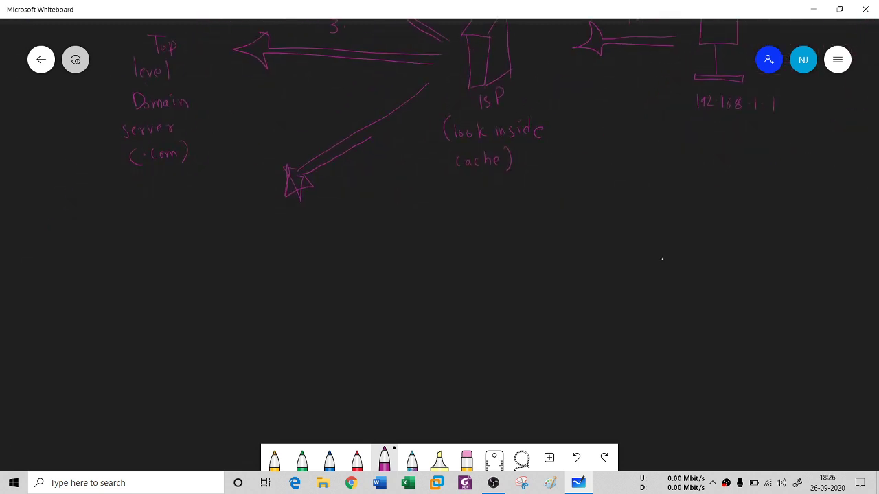
{"action": "left_click_drag", "start_coordinate": [242, 218], "coordinate": [243, 234]}
{"action": "mouse_move", "coordinate": [241, 220]}
{"action": "left_mouse_down"}
{"action": "mouse_move", "coordinate": [257, 233]}
{"action": "mouse_move", "coordinate": [278, 232]}
{"action": "left_mouse_up"}
{"action": "left_click_drag", "start_coordinate": [236, 254], "coordinate": [229, 267]}
{"action": "left_click_drag", "start_coordinate": [240, 263], "coordinate": [260, 259]}
{"action": "left_click_drag", "start_coordinate": [264, 262], "coordinate": [283, 256]}
{"action": "mouse_move", "coordinate": [208, 277]}
{"action": "left_mouse_down"}
{"action": "mouse_move", "coordinate": [204, 300]}
{"action": "mouse_move", "coordinate": [235, 299]}
{"action": "left_mouse_up"}
{"action": "mouse_move", "coordinate": [239, 284]}
{"action": "left_mouse_down"}
{"action": "mouse_move", "coordinate": [244, 297]}
{"action": "mouse_move", "coordinate": [273, 299]}
{"action": "mouse_move", "coordinate": [287, 288]}
{"action": "left_mouse_up"}
{"action": "left_click_drag", "start_coordinate": [290, 291], "coordinate": [298, 295]}
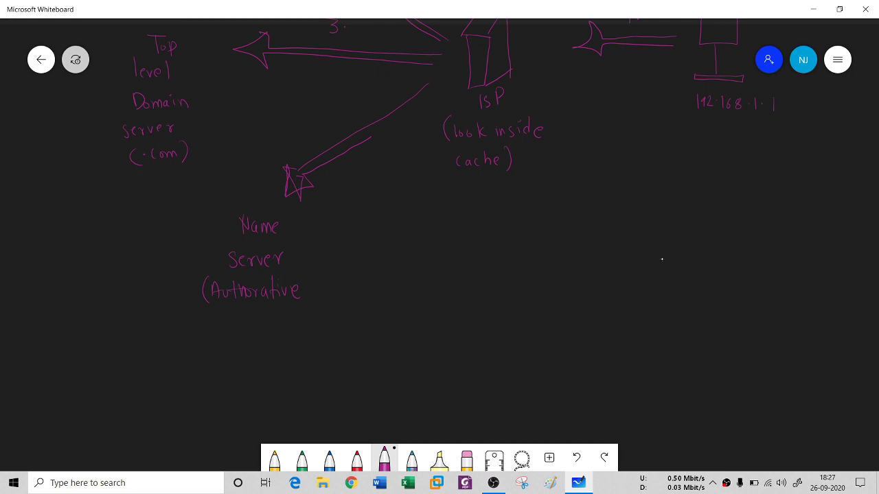
- Complete the note with 'Server of google)' and number the arrow '4.'
{"action": "mouse_move", "coordinate": [234, 313]}
{"action": "left_mouse_down"}
{"action": "mouse_move", "coordinate": [226, 326]}
{"action": "mouse_move", "coordinate": [254, 317]}
{"action": "left_mouse_up"}
{"action": "left_click_drag", "start_coordinate": [256, 315], "coordinate": [279, 323]}
{"action": "left_click_drag", "start_coordinate": [315, 276], "coordinate": [313, 319]}
{"action": "mouse_move", "coordinate": [249, 338]}
{"action": "left_mouse_down"}
{"action": "mouse_move", "coordinate": [246, 357]}
{"action": "mouse_move", "coordinate": [220, 386]}
{"action": "mouse_move", "coordinate": [234, 371]}
{"action": "left_mouse_up"}
{"action": "mouse_move", "coordinate": [243, 370]}
{"action": "left_mouse_down"}
{"action": "mouse_move", "coordinate": [255, 380]}
{"action": "mouse_move", "coordinate": [247, 388]}
{"action": "left_mouse_up"}
{"action": "mouse_move", "coordinate": [265, 358]}
{"action": "left_mouse_down"}
{"action": "mouse_move", "coordinate": [264, 375]}
{"action": "mouse_move", "coordinate": [278, 384]}
{"action": "left_mouse_up"}
{"action": "left_click_drag", "start_coordinate": [219, 360], "coordinate": [218, 386]}
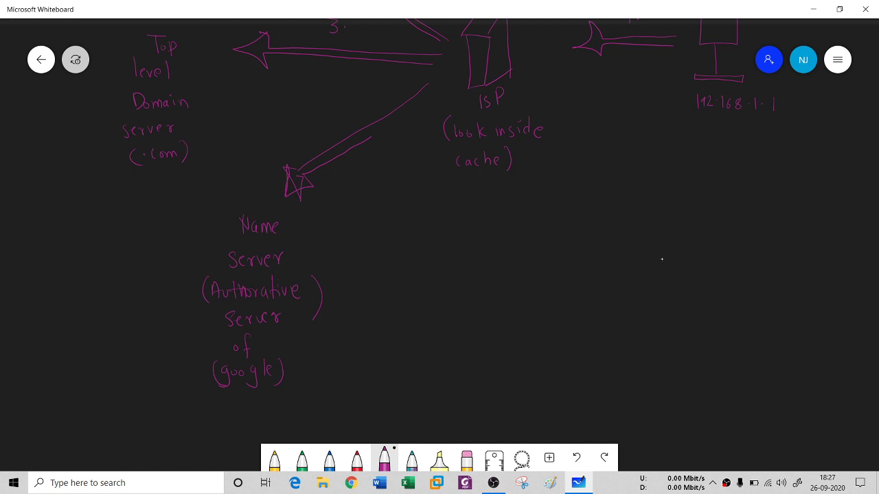
{"action": "left_click_drag", "start_coordinate": [333, 110], "coordinate": [337, 123]}
{"action": "left_click", "coordinate": [342, 114]}
{"action": "left_click", "coordinate": [274, 458]}
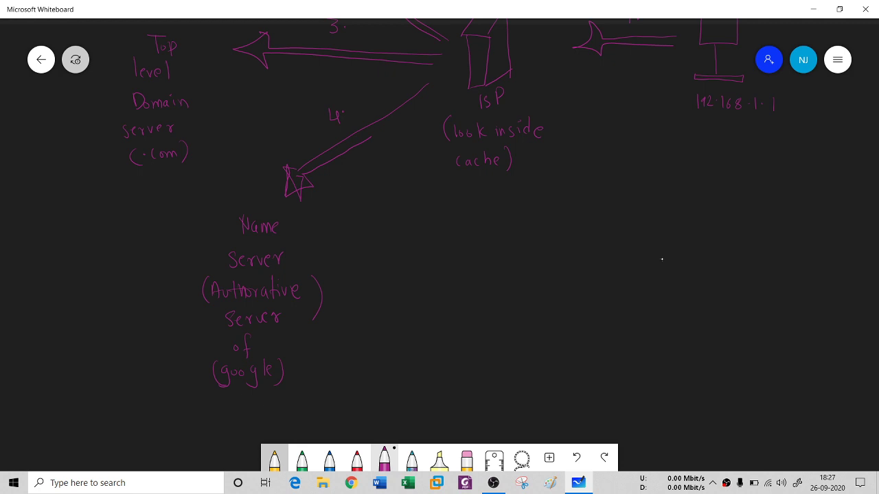
- Draw yellow arrow 5 from the name server to the ISP, labelled 'Response of IP of google.com'
{"action": "left_click_drag", "start_coordinate": [347, 194], "coordinate": [413, 129]}
{"action": "mouse_move", "coordinate": [402, 125]}
{"action": "left_mouse_down"}
{"action": "mouse_move", "coordinate": [414, 121]}
{"action": "mouse_move", "coordinate": [429, 134]}
{"action": "mouse_move", "coordinate": [408, 142]}
{"action": "mouse_move", "coordinate": [357, 196]}
{"action": "mouse_move", "coordinate": [388, 195]}
{"action": "mouse_move", "coordinate": [410, 213]}
{"action": "mouse_move", "coordinate": [443, 186]}
{"action": "mouse_move", "coordinate": [448, 192]}
{"action": "left_mouse_up"}
{"action": "left_click_drag", "start_coordinate": [412, 246], "coordinate": [415, 249]}
{"action": "mouse_move", "coordinate": [417, 250]}
{"action": "left_mouse_down"}
{"action": "mouse_move", "coordinate": [421, 232]}
{"action": "mouse_move", "coordinate": [438, 235]}
{"action": "mouse_move", "coordinate": [448, 223]}
{"action": "mouse_move", "coordinate": [437, 265]}
{"action": "mouse_move", "coordinate": [444, 250]}
{"action": "mouse_move", "coordinate": [454, 263]}
{"action": "mouse_move", "coordinate": [473, 245]}
{"action": "mouse_move", "coordinate": [482, 253]}
{"action": "left_mouse_up"}
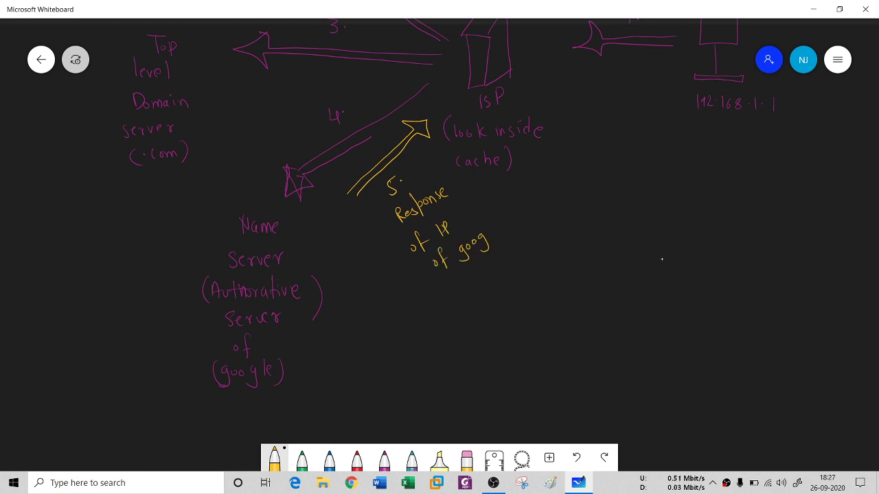
{"action": "left_click_drag", "start_coordinate": [483, 220], "coordinate": [480, 234]}
{"action": "left_click_drag", "start_coordinate": [490, 229], "coordinate": [537, 221]}
{"action": "left_click", "coordinate": [499, 232]}
- Draw a yellow arrow rising from the ISP and number it 6
{"action": "scroll", "coordinate": [662, 259], "scroll_direction": "up", "scroll_amount": 3}
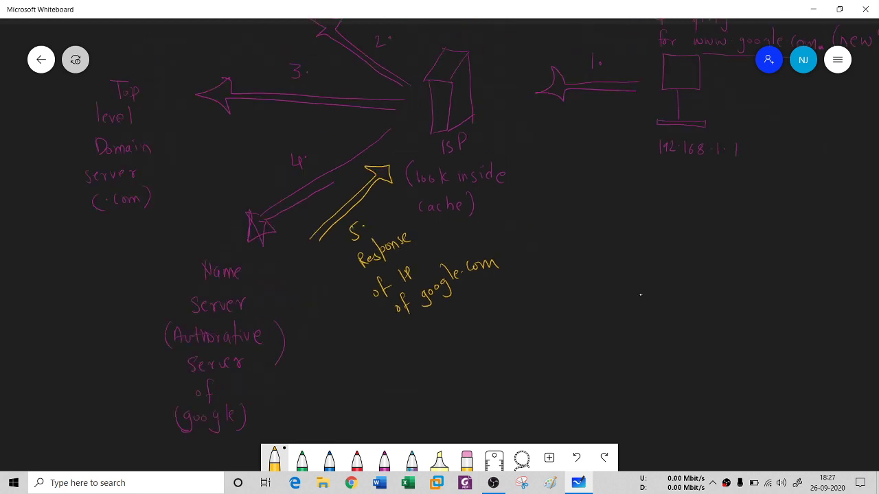
{"action": "scroll", "coordinate": [637, 298], "scroll_direction": "up", "scroll_amount": 1}
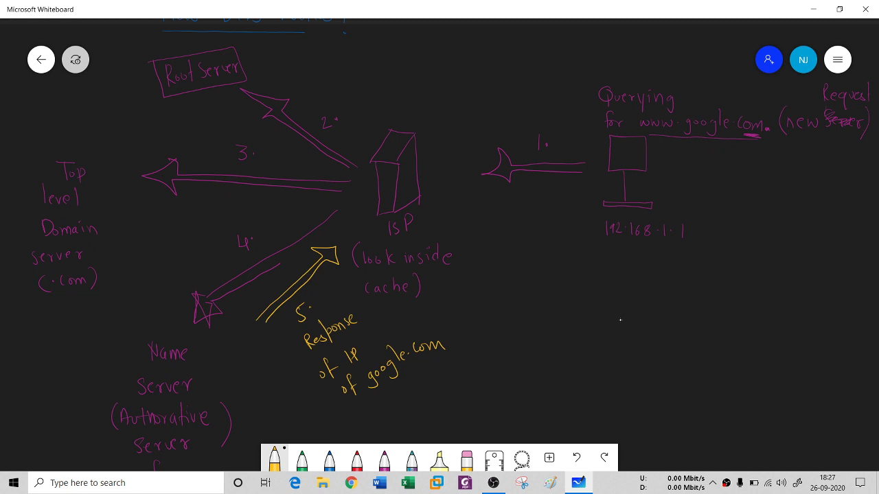
{"action": "left_click_drag", "start_coordinate": [724, 322], "coordinate": [647, 357]}
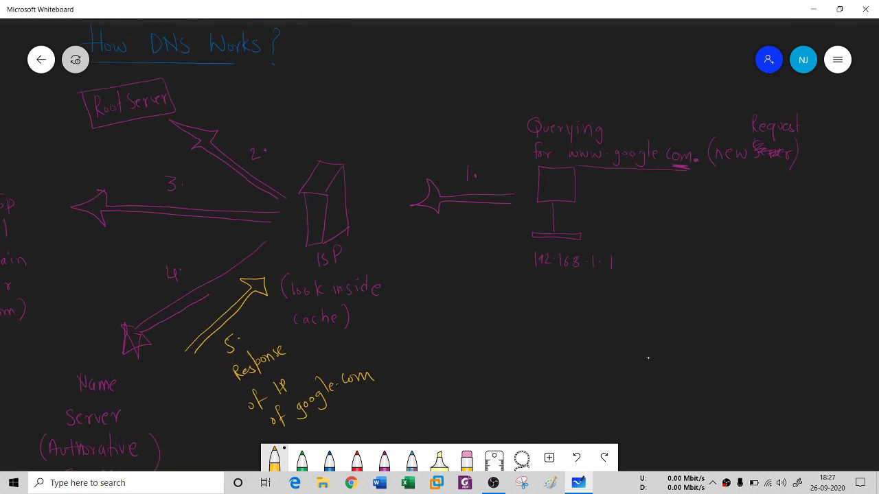
{"action": "mouse_move", "coordinate": [327, 154]}
{"action": "left_mouse_down"}
{"action": "mouse_move", "coordinate": [353, 69]}
{"action": "mouse_move", "coordinate": [371, 52]}
{"action": "mouse_move", "coordinate": [346, 140]}
{"action": "left_mouse_up"}
{"action": "left_click_drag", "start_coordinate": [327, 98], "coordinate": [324, 108]}
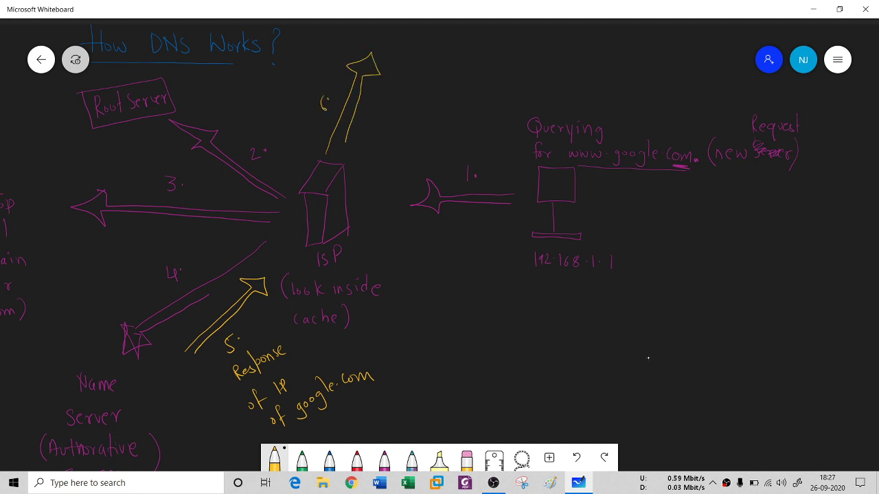
- Write and box 'google Server' in yellow above arrow 6, then curve an arrow down to the computer
{"action": "scroll", "coordinate": [648, 357], "scroll_direction": "up", "scroll_amount": 3}
{"action": "scroll", "coordinate": [648, 357], "scroll_direction": "right", "scroll_amount": 2}
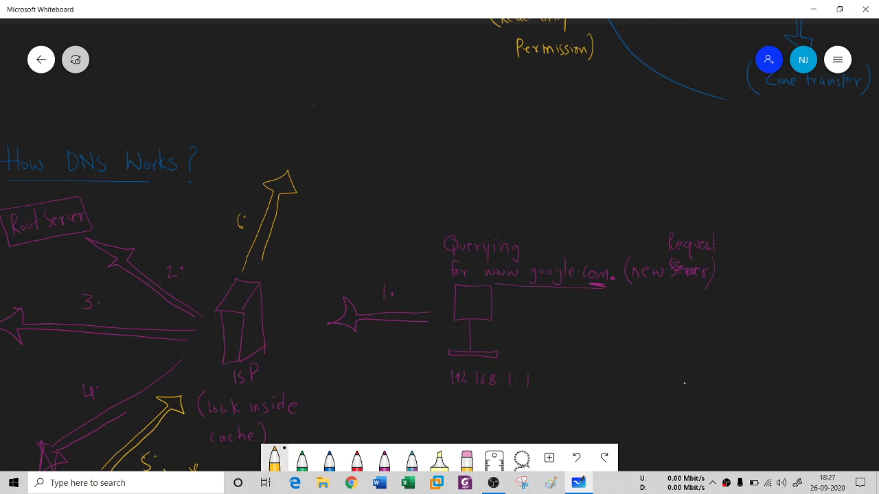
{"action": "mouse_move", "coordinate": [314, 108]}
{"action": "left_mouse_down"}
{"action": "mouse_move", "coordinate": [310, 125]}
{"action": "mouse_move", "coordinate": [320, 109]}
{"action": "left_mouse_up"}
{"action": "left_click_drag", "start_coordinate": [329, 109], "coordinate": [331, 125]}
{"action": "left_click_drag", "start_coordinate": [343, 93], "coordinate": [342, 114]}
{"action": "left_click_drag", "start_coordinate": [345, 108], "coordinate": [364, 112]}
{"action": "mouse_move", "coordinate": [373, 105]}
{"action": "left_mouse_down"}
{"action": "mouse_move", "coordinate": [387, 112]}
{"action": "mouse_move", "coordinate": [354, 112]}
{"action": "mouse_move", "coordinate": [414, 111]}
{"action": "left_mouse_up"}
{"action": "mouse_move", "coordinate": [417, 111]}
{"action": "left_mouse_down"}
{"action": "mouse_move", "coordinate": [421, 103]}
{"action": "mouse_move", "coordinate": [438, 110]}
{"action": "left_mouse_up"}
{"action": "mouse_move", "coordinate": [291, 90]}
{"action": "left_mouse_down"}
{"action": "mouse_move", "coordinate": [448, 85]}
{"action": "mouse_move", "coordinate": [449, 100]}
{"action": "mouse_move", "coordinate": [304, 127]}
{"action": "mouse_move", "coordinate": [294, 88]}
{"action": "left_mouse_up"}
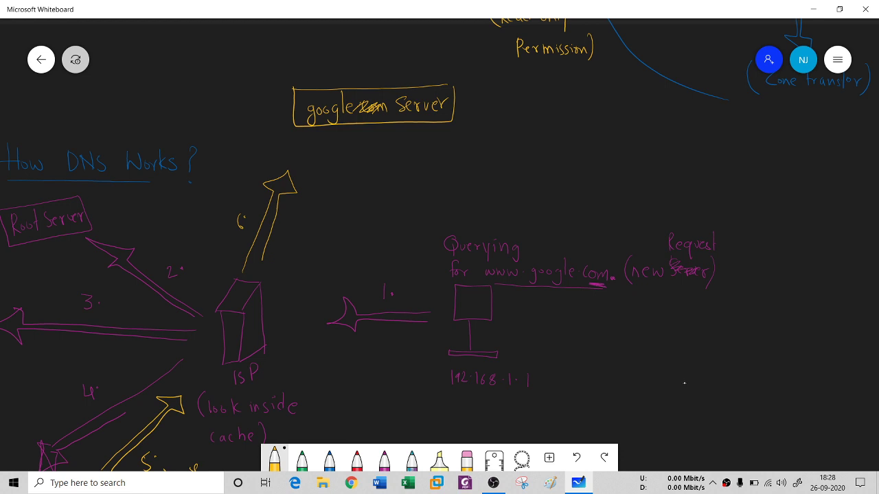
{"action": "mouse_move", "coordinate": [321, 133]}
{"action": "left_mouse_down"}
{"action": "mouse_move", "coordinate": [343, 191]}
{"action": "mouse_move", "coordinate": [421, 249]}
{"action": "mouse_move", "coordinate": [349, 175]}
{"action": "left_mouse_up"}
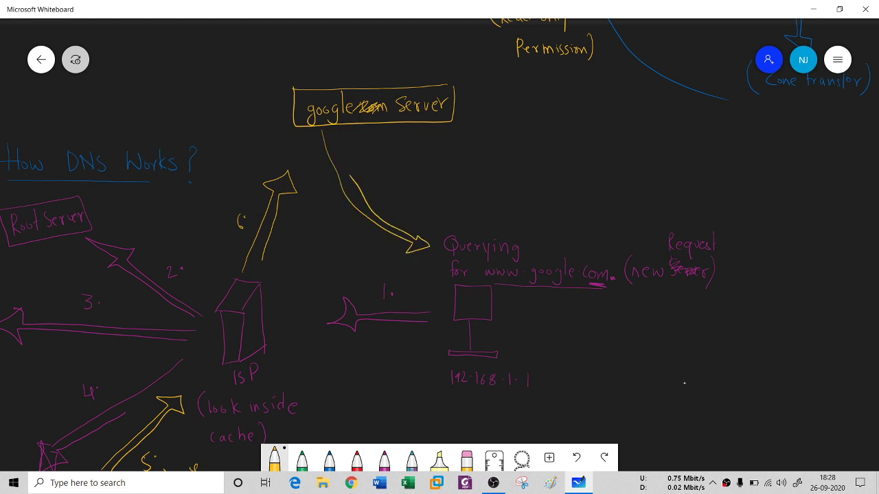
- Label the curved arrow '7.', then draw a yellow monitor screen arrowing to a sketched 'google page'
{"action": "left_click_drag", "start_coordinate": [385, 200], "coordinate": [392, 214]}
{"action": "left_click", "coordinate": [403, 202]}
{"action": "mouse_move", "coordinate": [462, 290]}
{"action": "left_mouse_down"}
{"action": "mouse_move", "coordinate": [485, 291]}
{"action": "mouse_move", "coordinate": [485, 313]}
{"action": "mouse_move", "coordinate": [460, 313]}
{"action": "mouse_move", "coordinate": [461, 291]}
{"action": "mouse_move", "coordinate": [543, 327]}
{"action": "left_mouse_up"}
{"action": "mouse_move", "coordinate": [549, 316]}
{"action": "left_mouse_down"}
{"action": "mouse_move", "coordinate": [562, 331]}
{"action": "mouse_move", "coordinate": [570, 321]}
{"action": "left_mouse_up"}
{"action": "left_click_drag", "start_coordinate": [574, 319], "coordinate": [597, 322]}
{"action": "mouse_move", "coordinate": [611, 316]}
{"action": "left_mouse_down"}
{"action": "mouse_move", "coordinate": [607, 330]}
{"action": "mouse_move", "coordinate": [685, 301]}
{"action": "mouse_move", "coordinate": [670, 341]}
{"action": "mouse_move", "coordinate": [639, 306]}
{"action": "mouse_move", "coordinate": [683, 330]}
{"action": "left_mouse_up"}
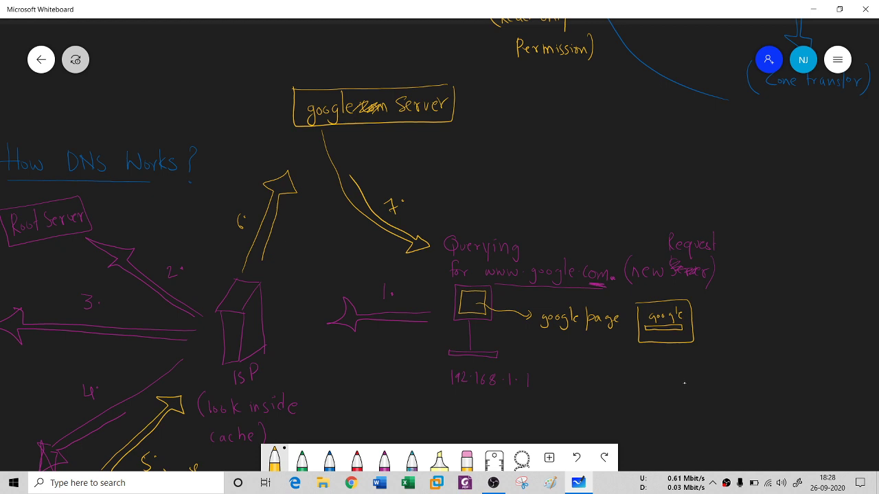
{"action": "scroll", "coordinate": [687, 388], "scroll_direction": "left", "scroll_amount": 3}
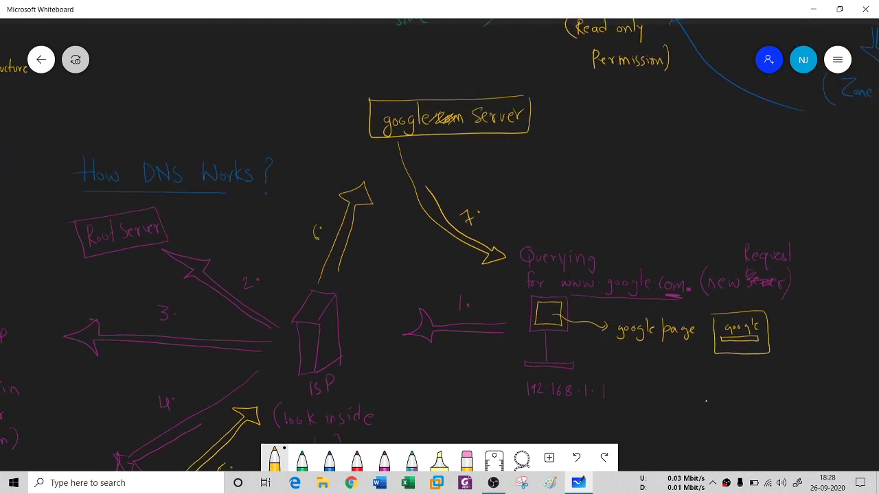
{"action": "scroll", "coordinate": [705, 401], "scroll_direction": "down", "scroll_amount": 3}
{"action": "scroll", "coordinate": [705, 401], "scroll_direction": "left", "scroll_amount": 2}
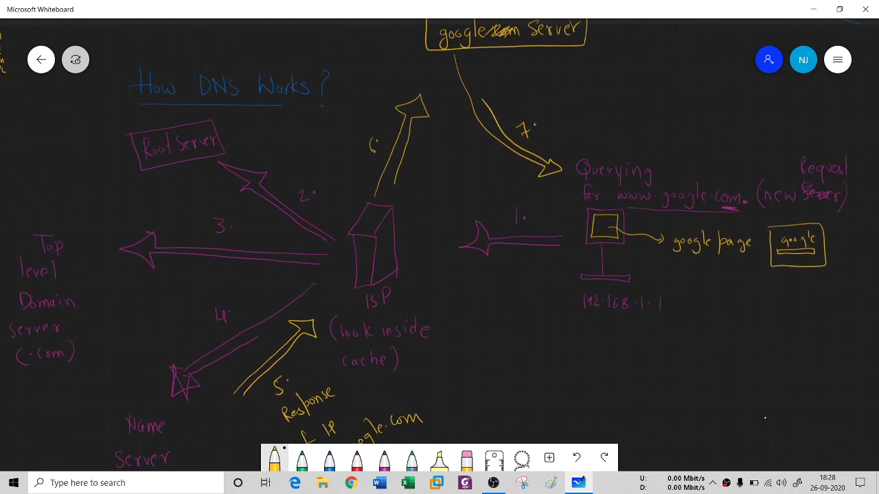
{"action": "scroll", "coordinate": [759, 422], "scroll_direction": "down", "scroll_amount": 1}
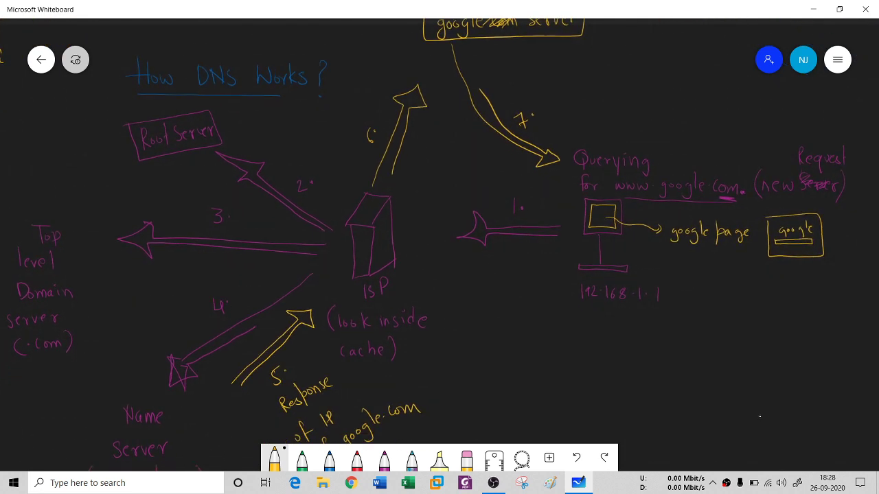